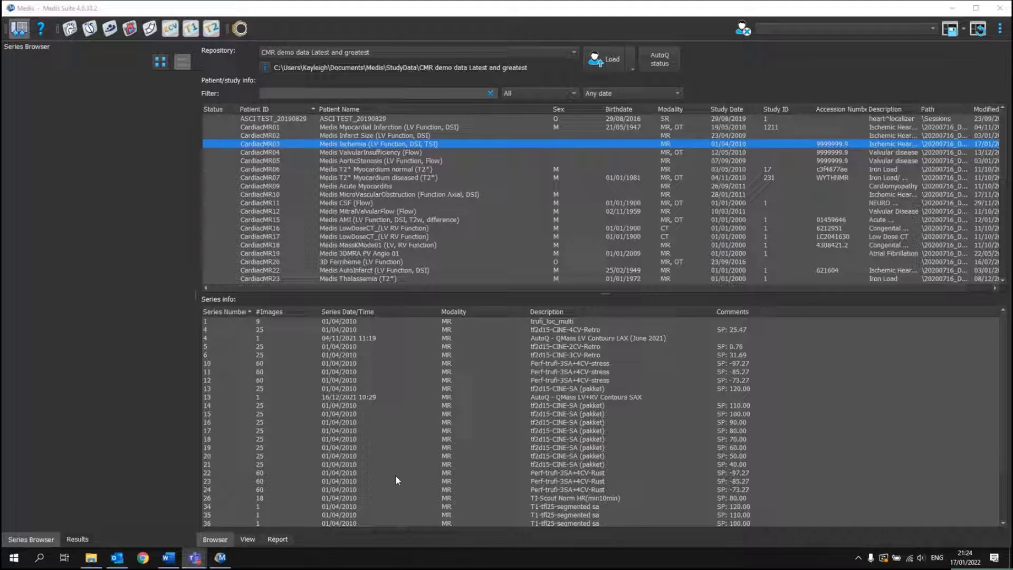
- Preview another study, then load the Medis Ischemia (LV Function, DSI, TSI) study into the viewer
click(345, 151)
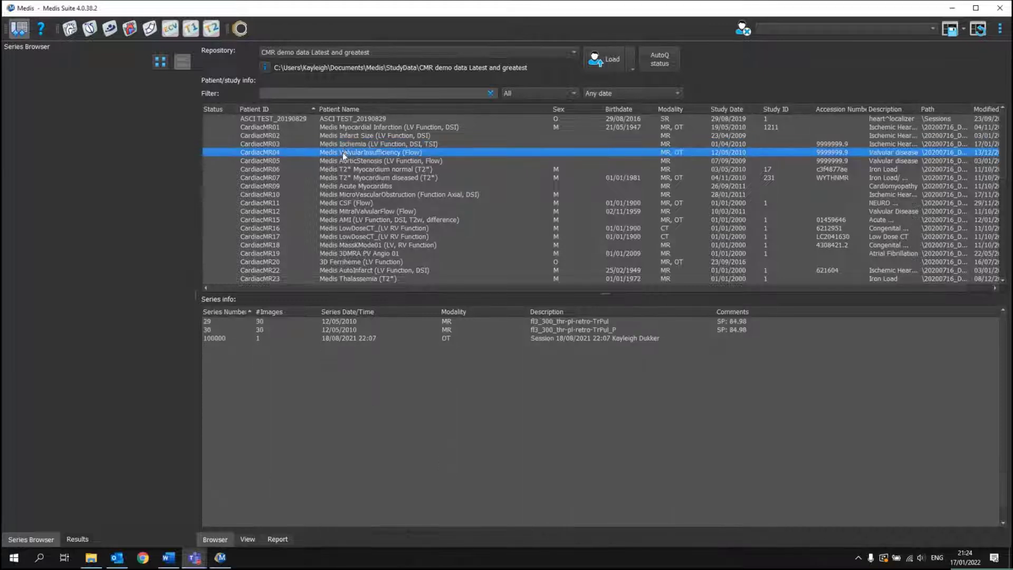
click(343, 145)
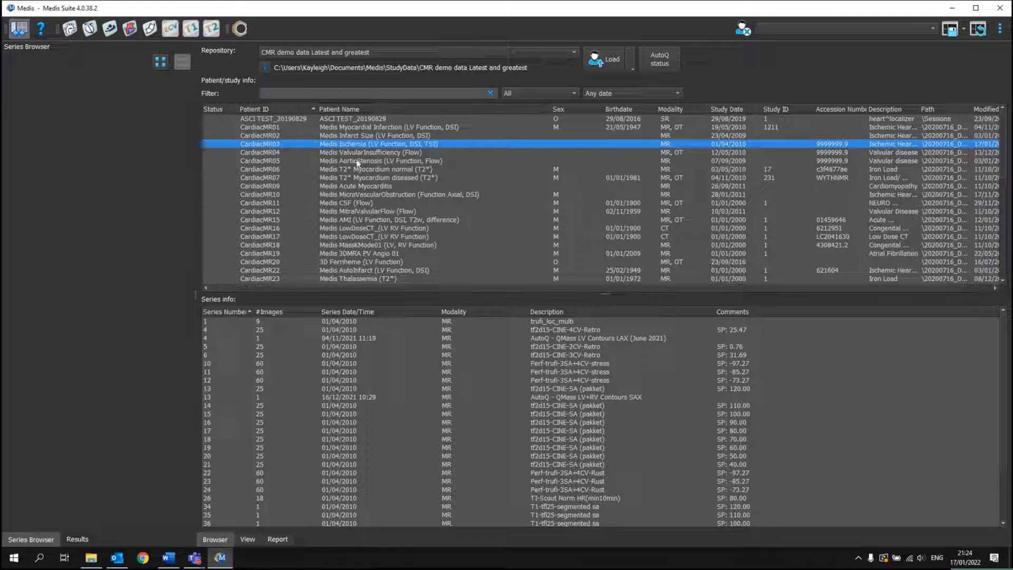
double_click(349, 146)
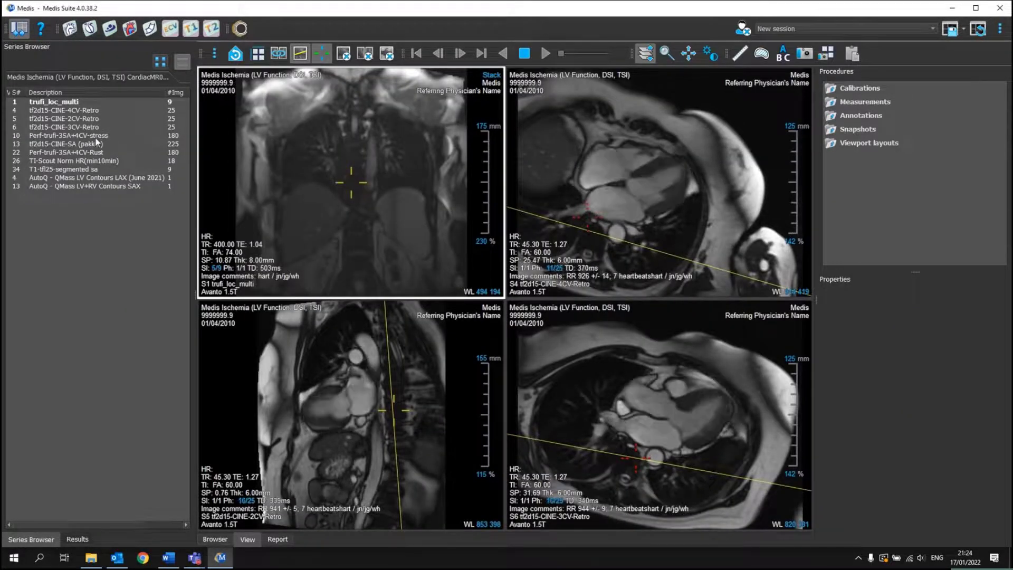
- Put the tf2d15-CINE-SA (pakket) cine in the first viewport, maximise it, zoom, and keep Stack mode
drag(97, 141, 319, 128)
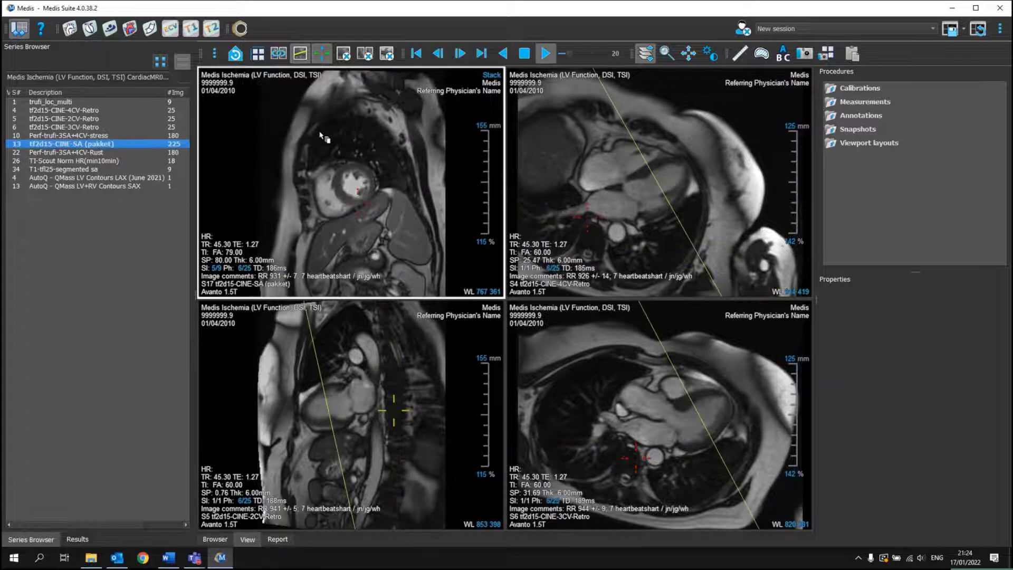
double_click(399, 187)
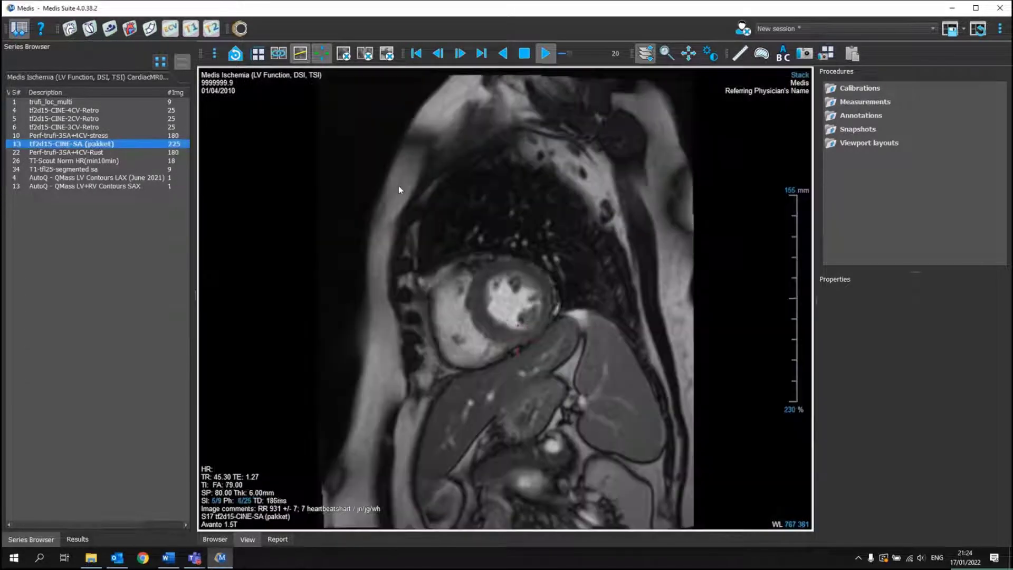
click(800, 77)
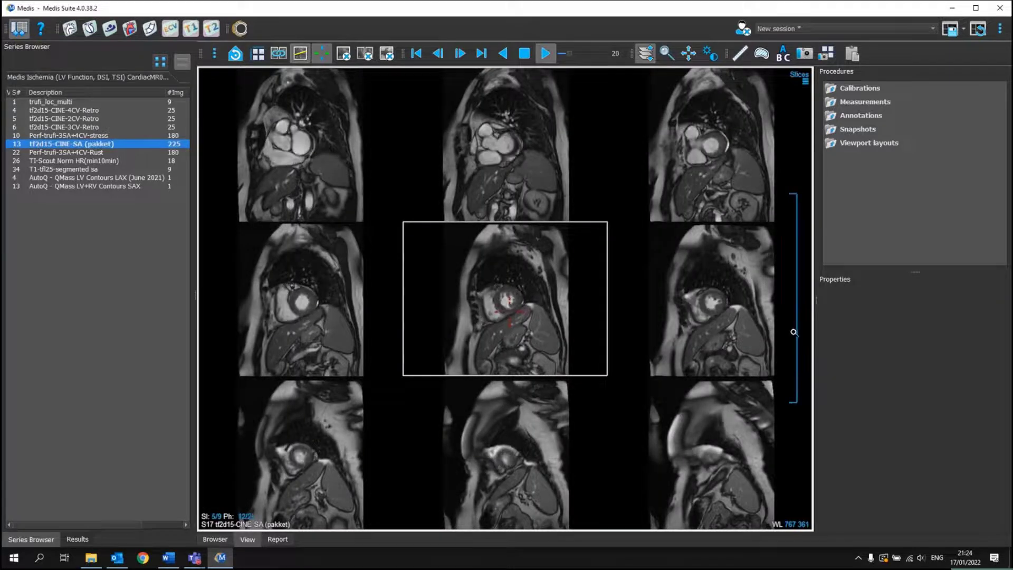
drag(797, 343, 796, 195)
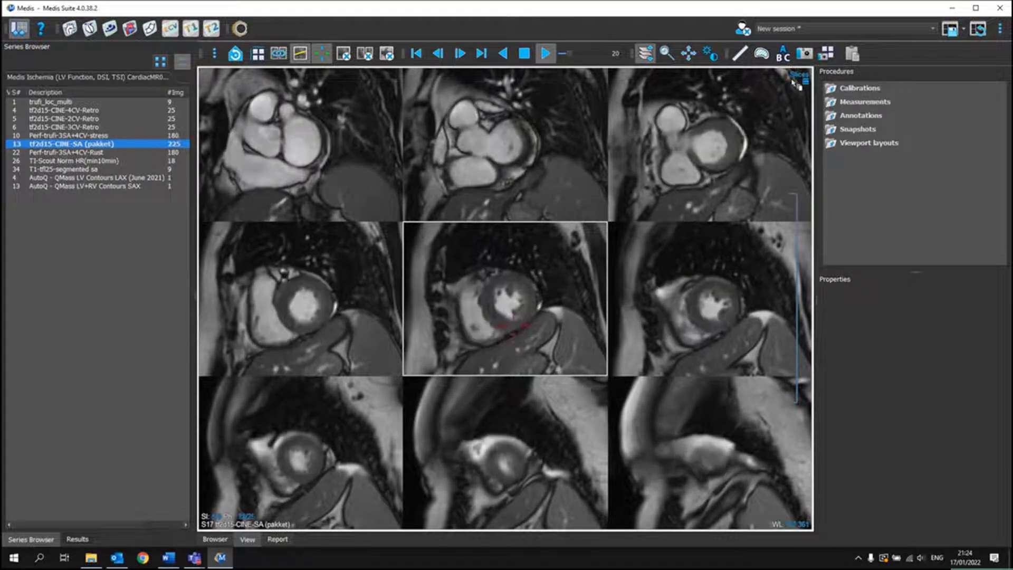
click(798, 77)
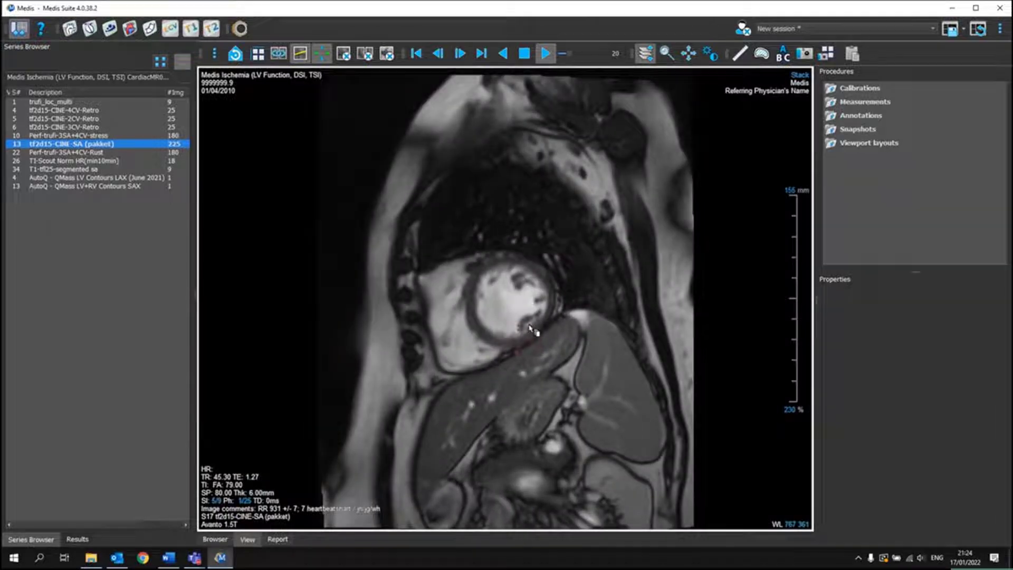
- Restore the 2x2 layout and scroll through the short-axis cine slices
double_click(505, 346)
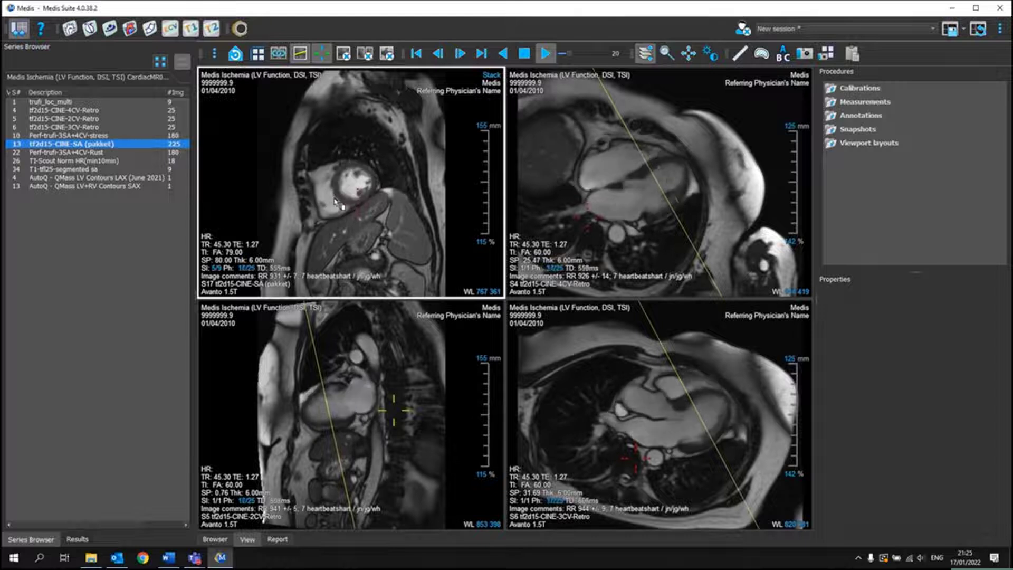
scroll(336, 202, up, 2)
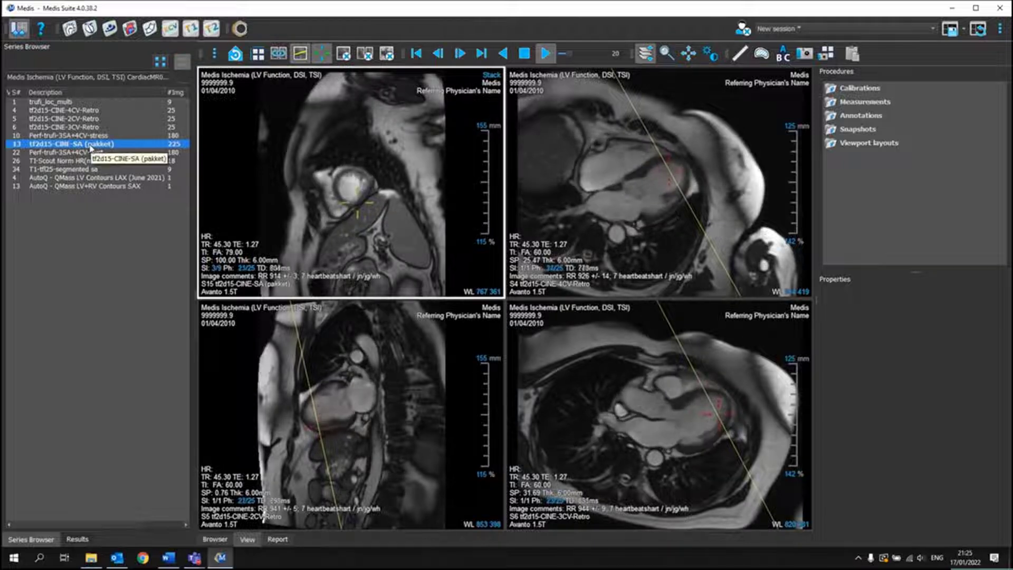
- Start a QMass analysis on the tf2d15-CINE-SA series, yielding auto LV/RV contours (LVEF 59%, RVEF 56%)
right_click(91, 148)
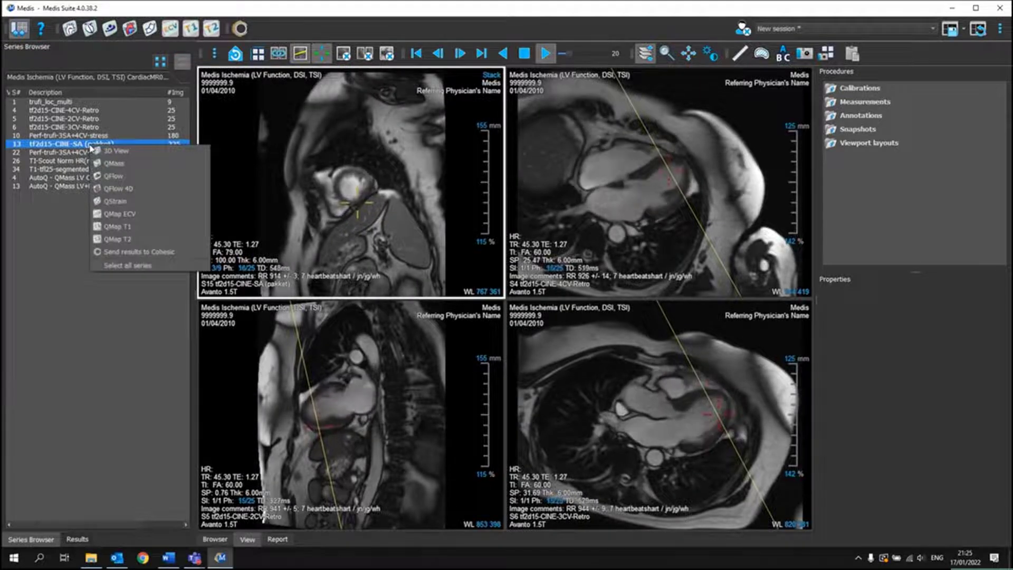
click(112, 165)
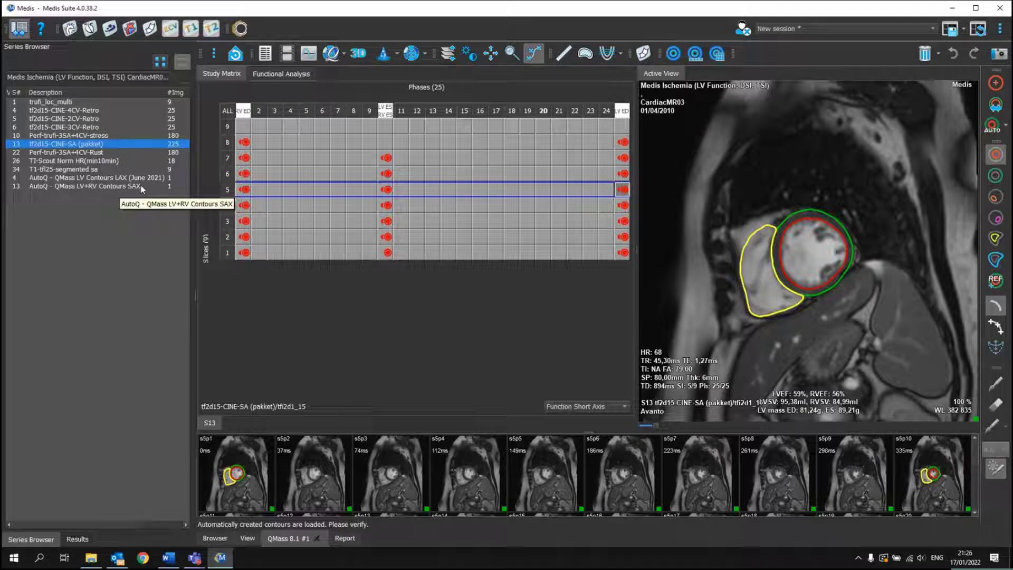
click(388, 115)
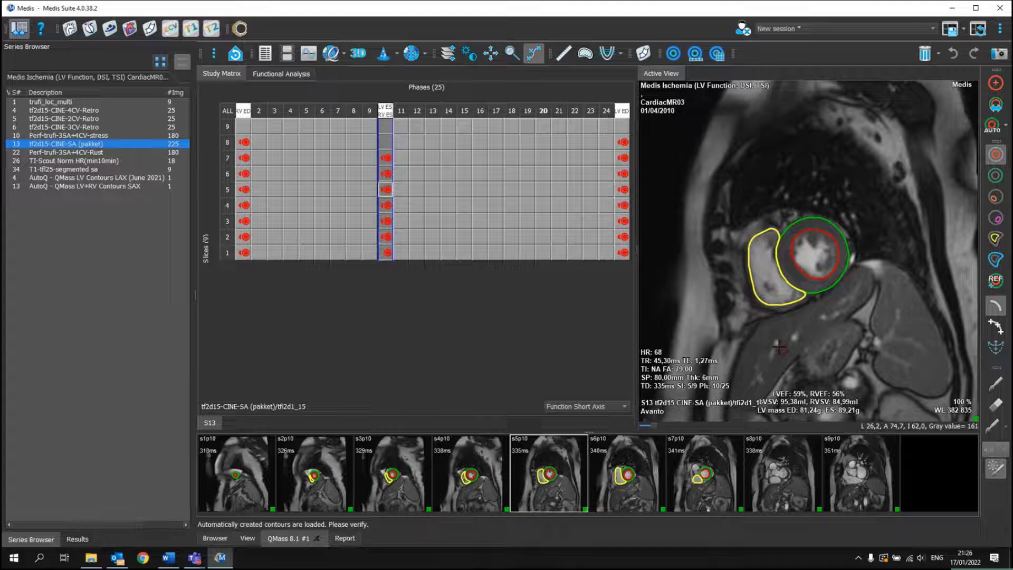
scroll(779, 347, up, 2)
scroll(780, 346, down, 3)
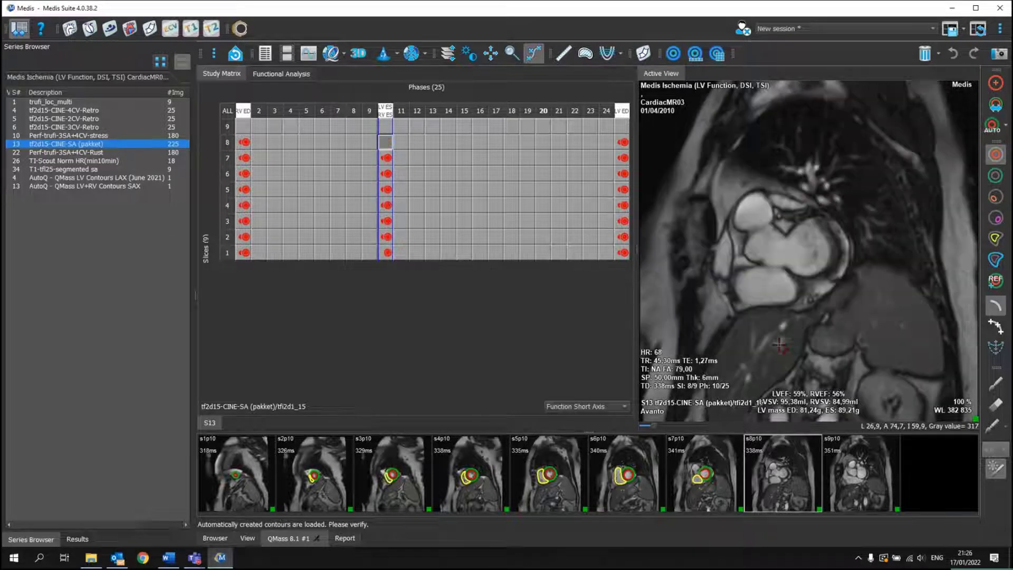
scroll(780, 346, down, 1)
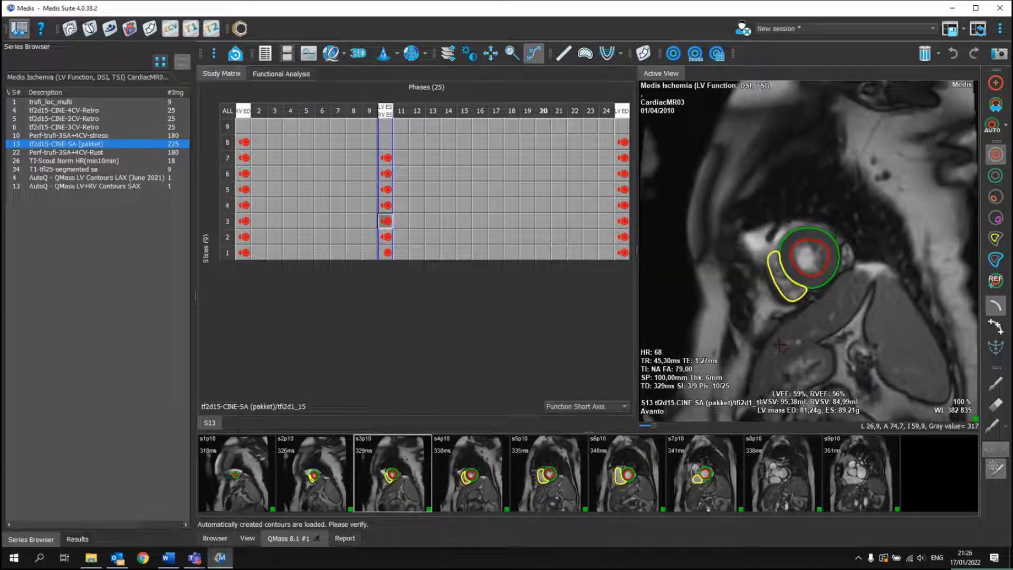
click(623, 142)
scroll(690, 189, down, 2)
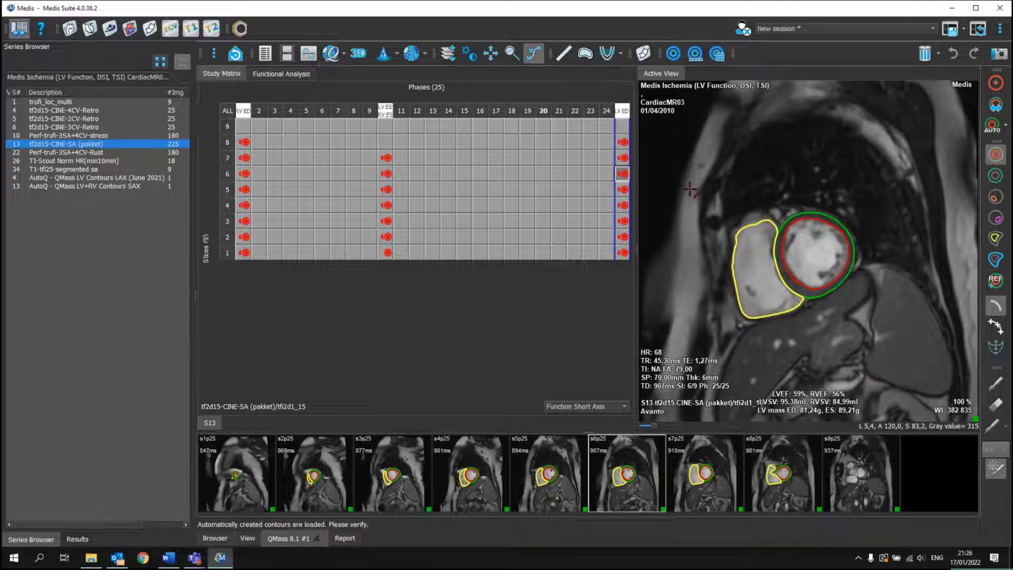
scroll(690, 189, down, 2)
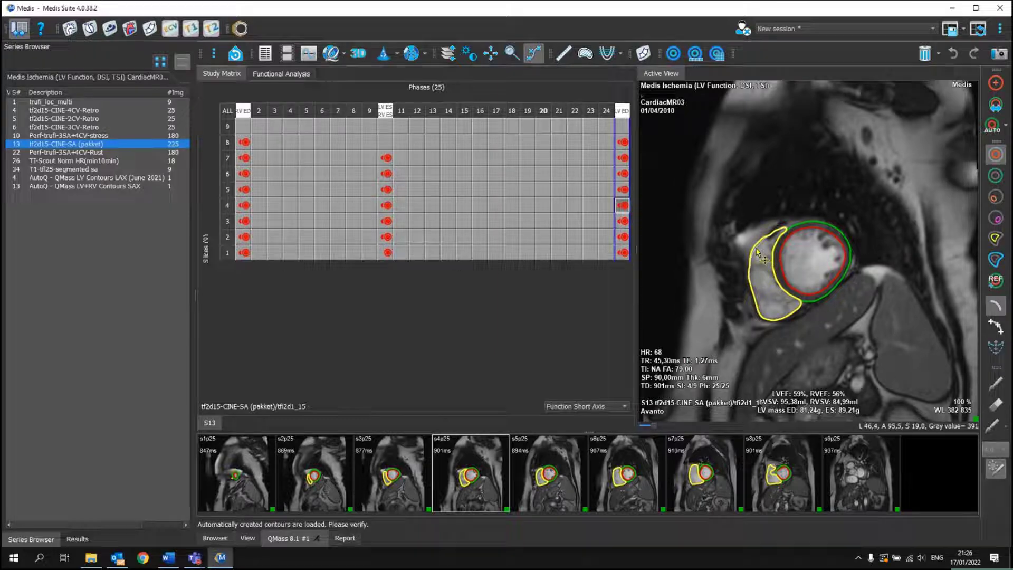
scroll(757, 252, down, 2)
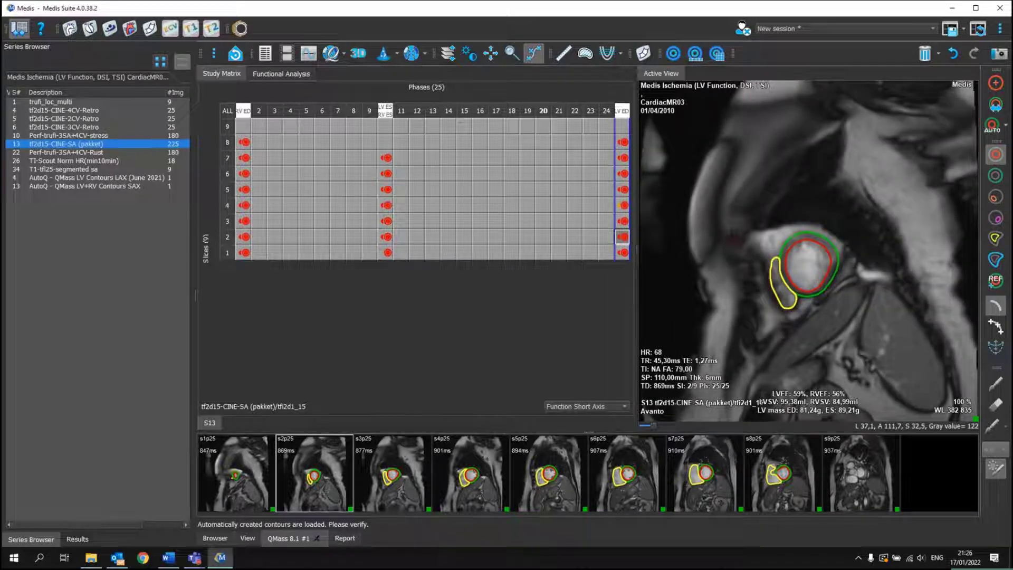
scroll(758, 252, down, 1)
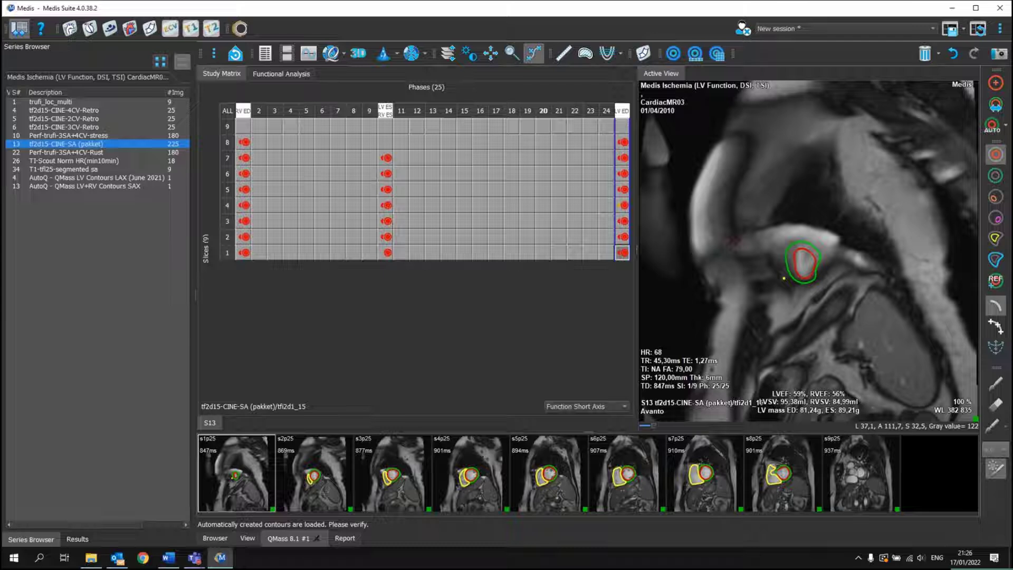
scroll(784, 278, up, 1)
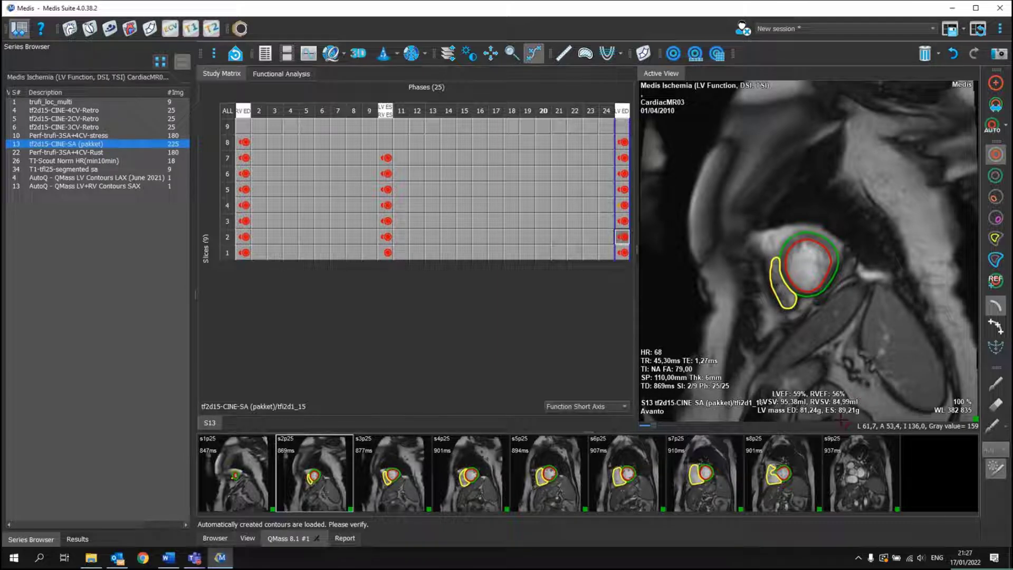
- Preview the generated report, then go to QMass Functional Analysis's Normal Values reference sets
click(352, 541)
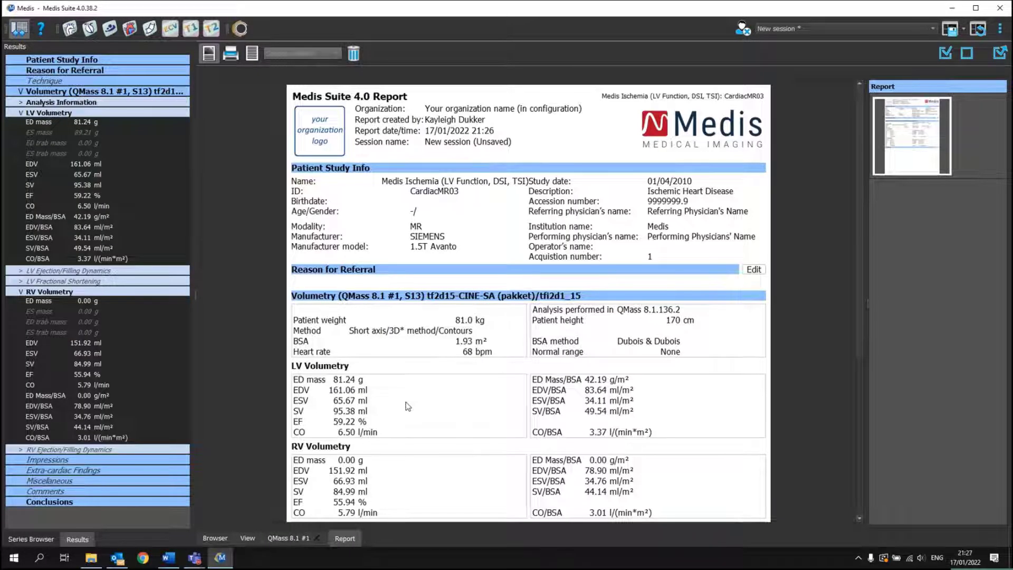
scroll(408, 406, down, 1)
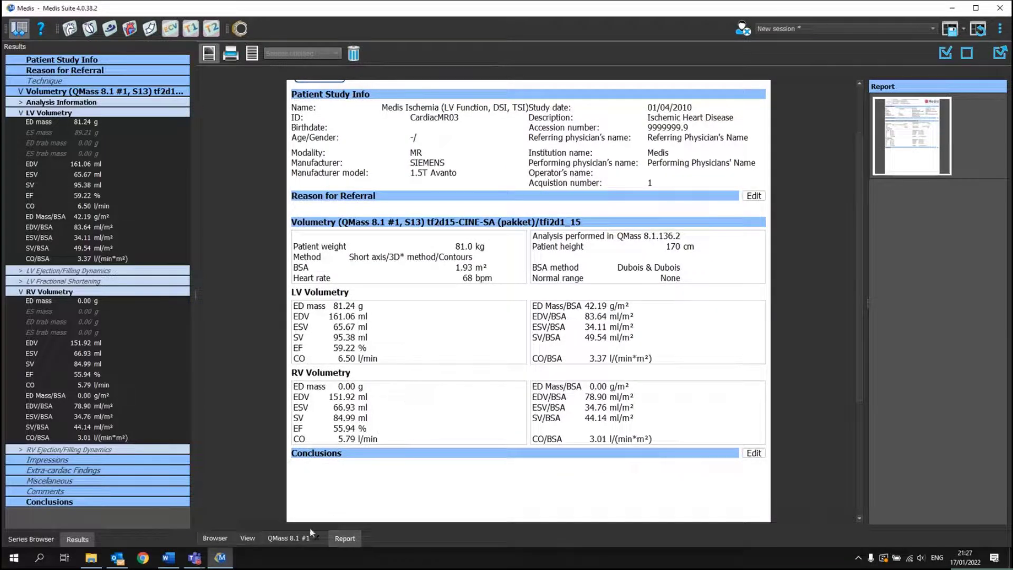
click(288, 537)
click(277, 76)
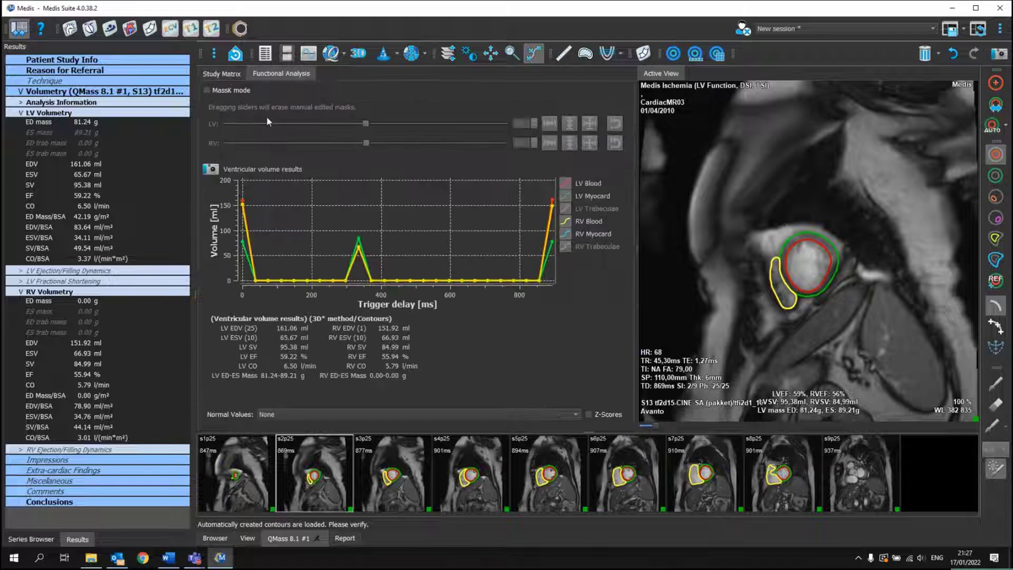
click(290, 415)
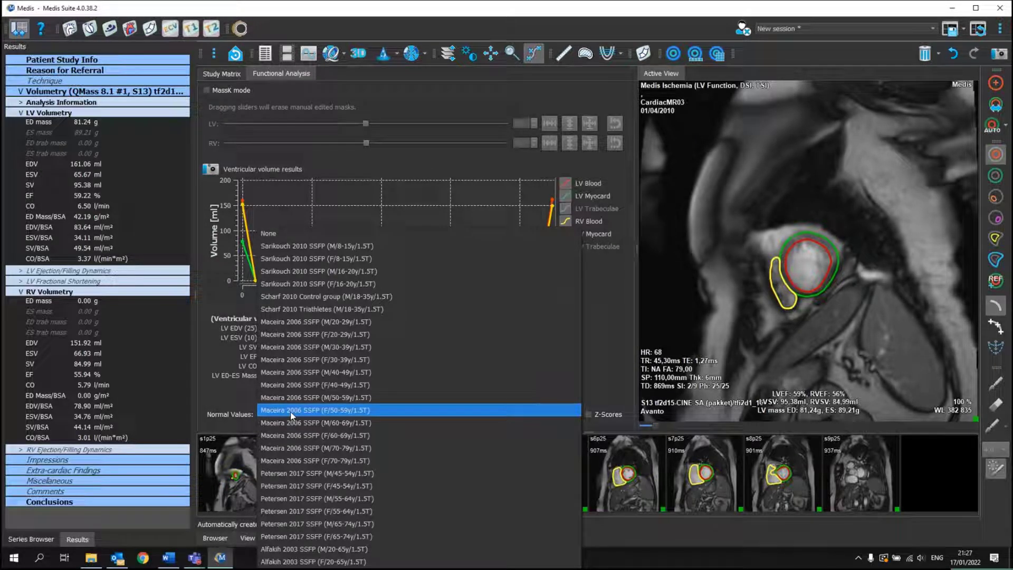
- Apply Maceira 2006 SSFP (F/50-59y/1.5T) normal values, then switch to Maceira 2006 SSFP (M/60-69y/1.5T)
click(290, 411)
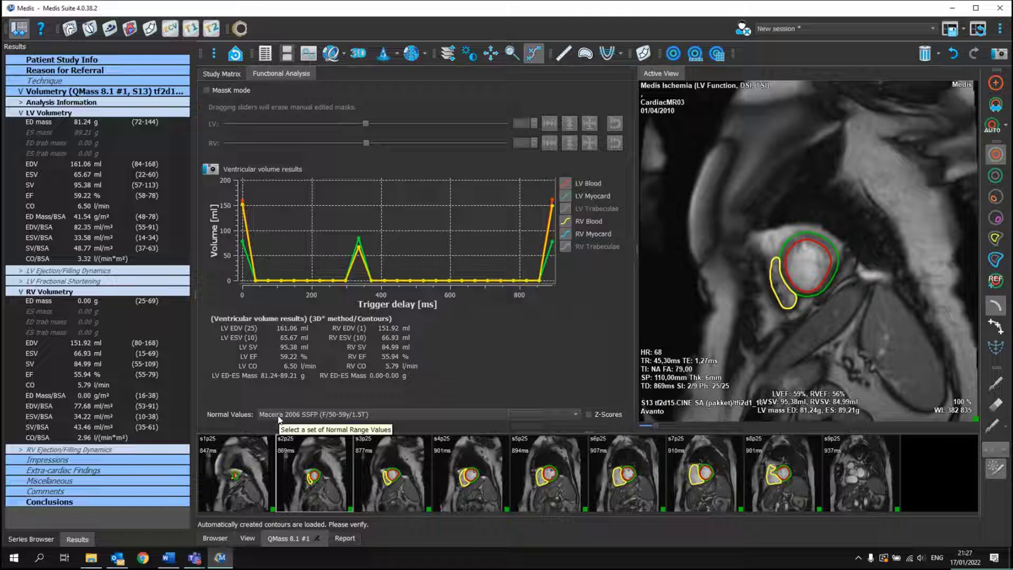
click(280, 417)
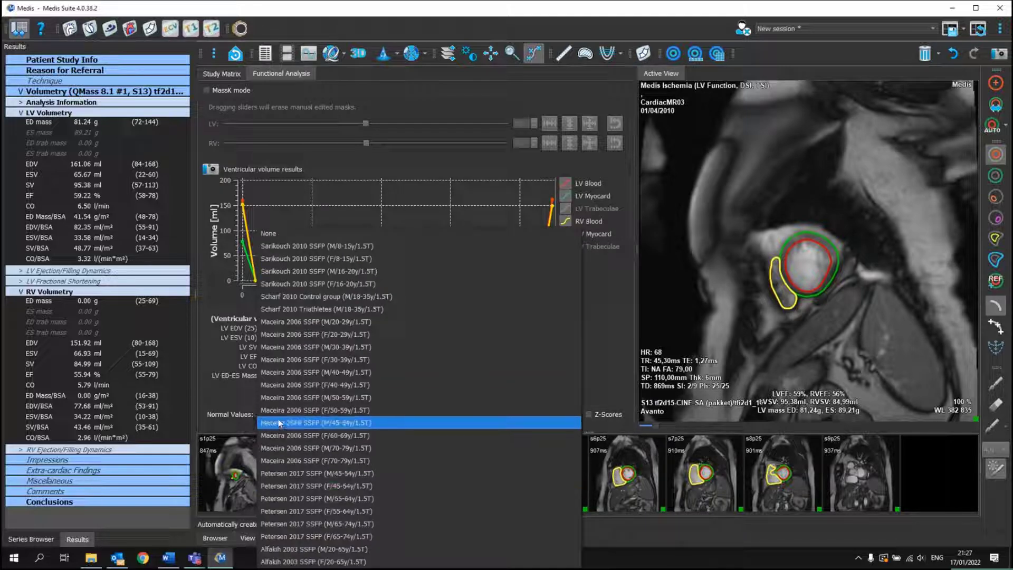
click(278, 422)
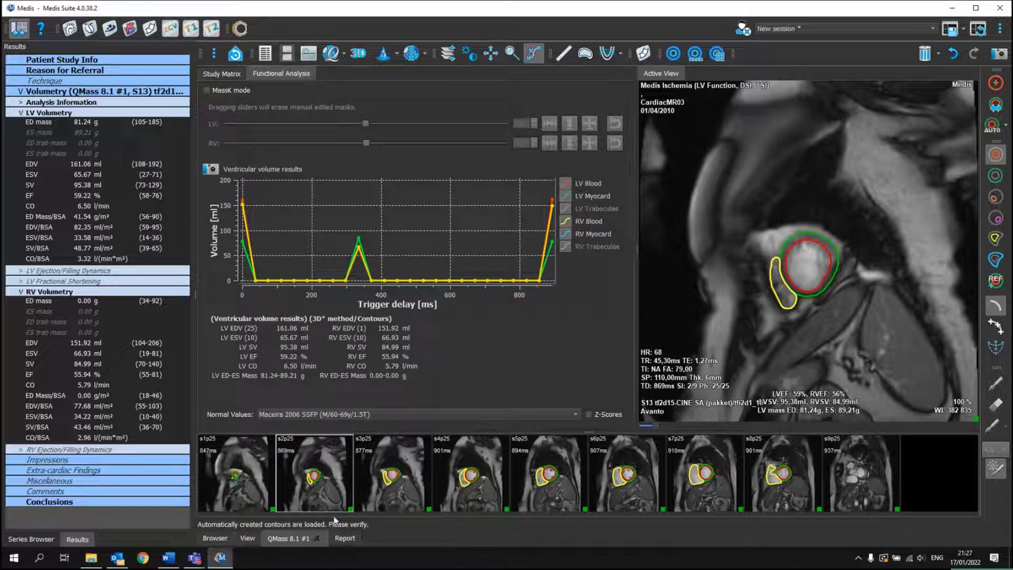
- In the report, exclude RV ED mass and RV ED Mass/BSA from the RV Volumetry table
click(343, 538)
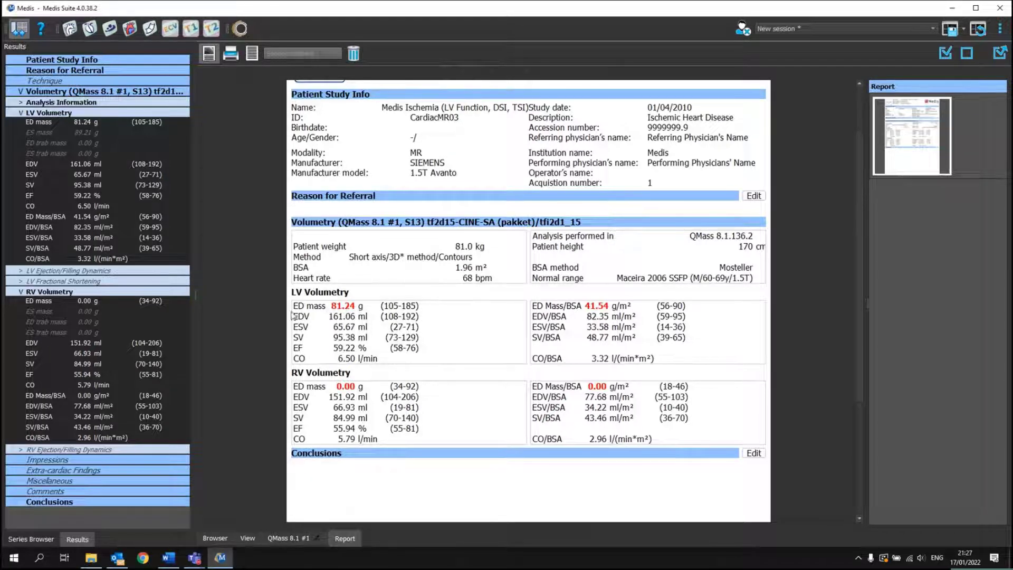
click(102, 300)
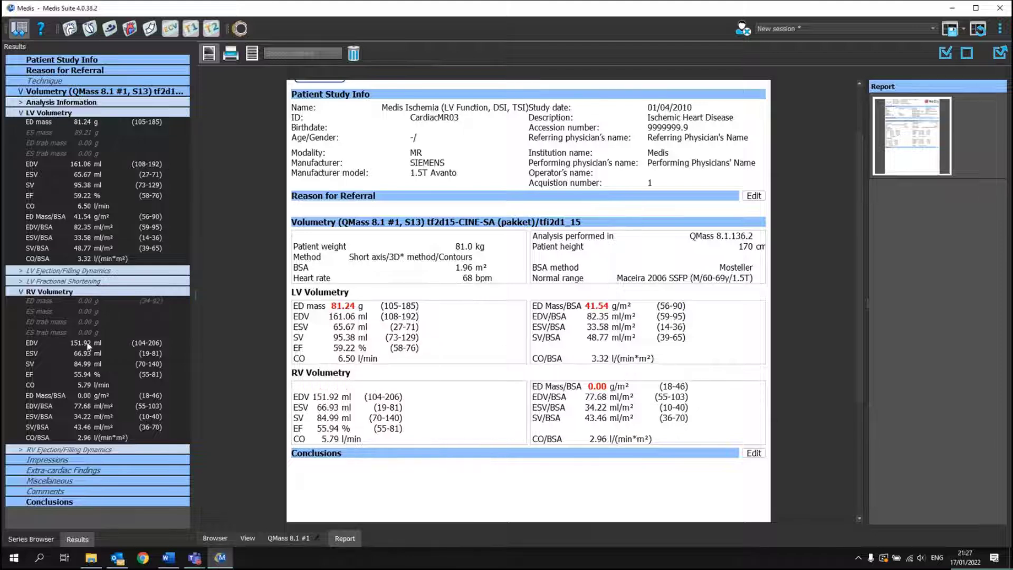
click(85, 395)
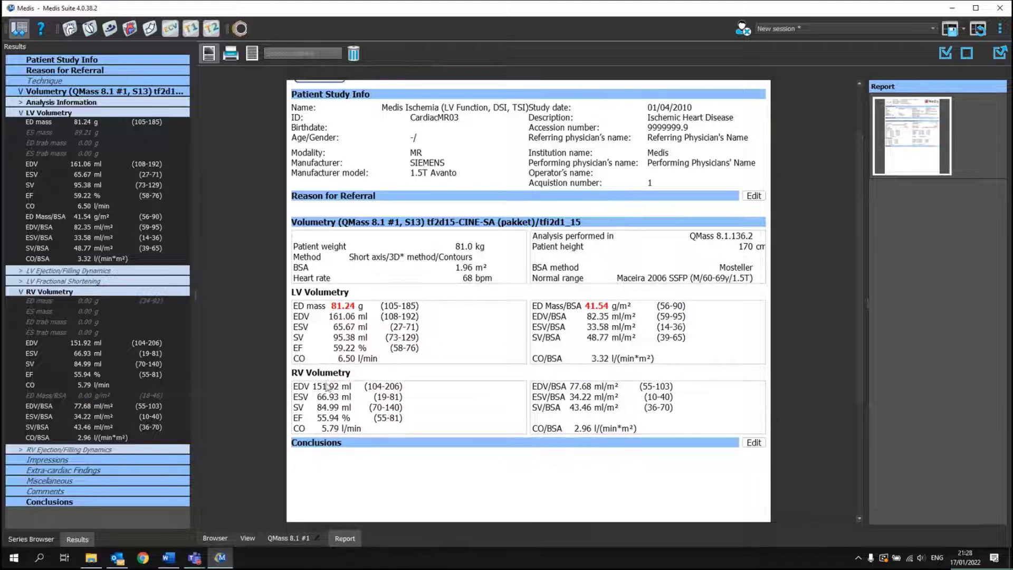